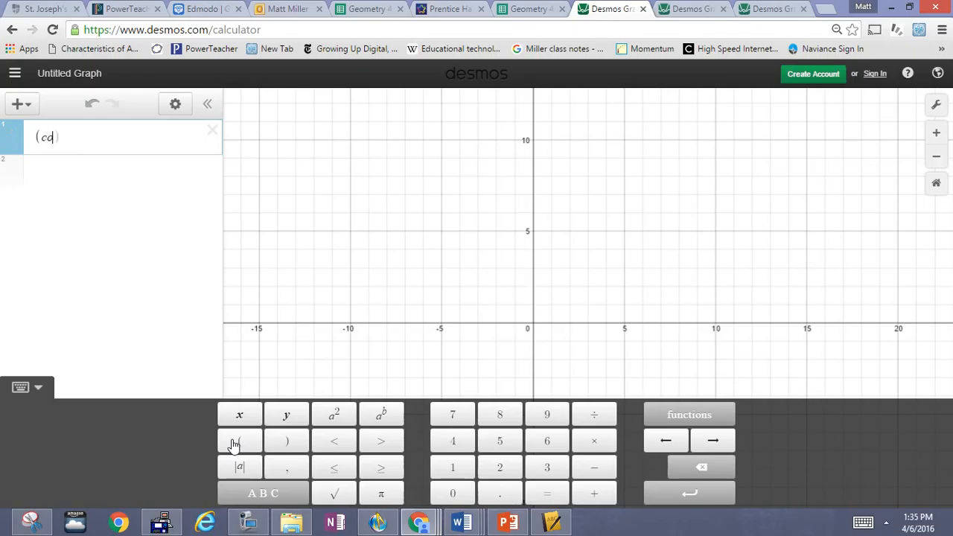
- Type the parametric expression (cos t, sin t) in the first expression row
type("os ")
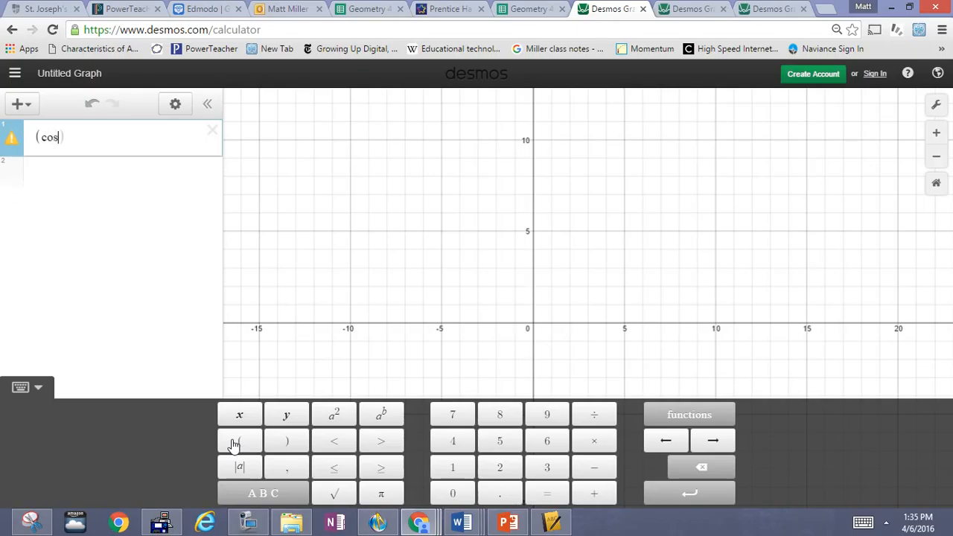
type("t")
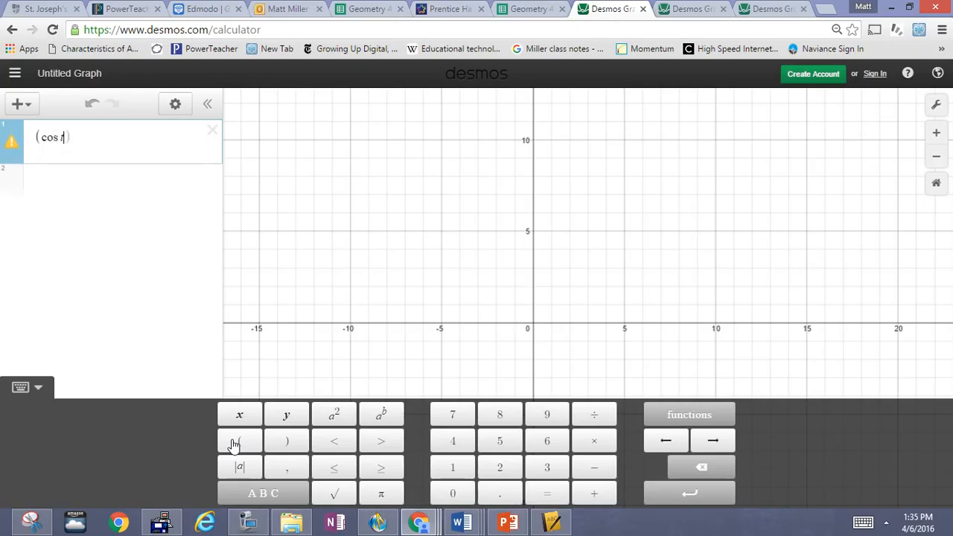
left_click(230, 443)
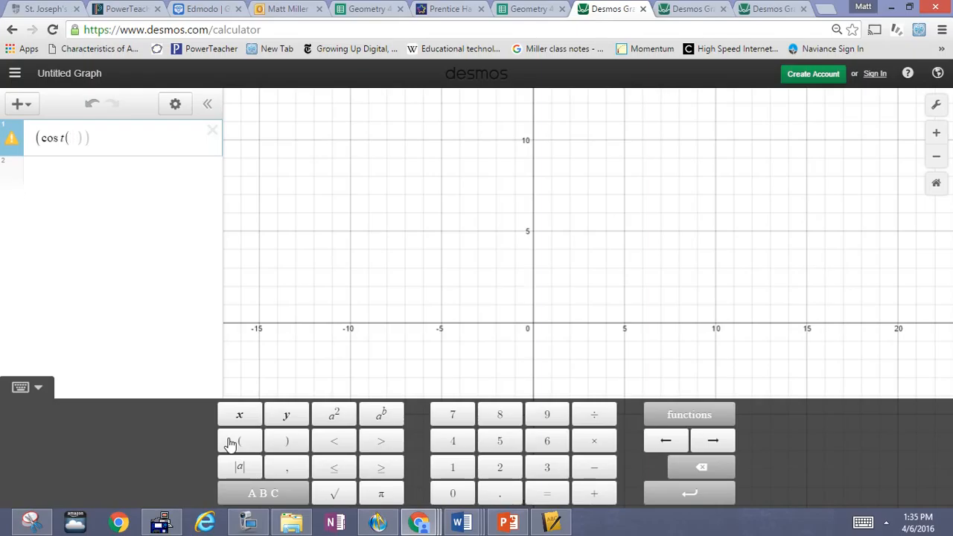
key("BackSpace")
left_click(230, 443)
key("BackSpace")
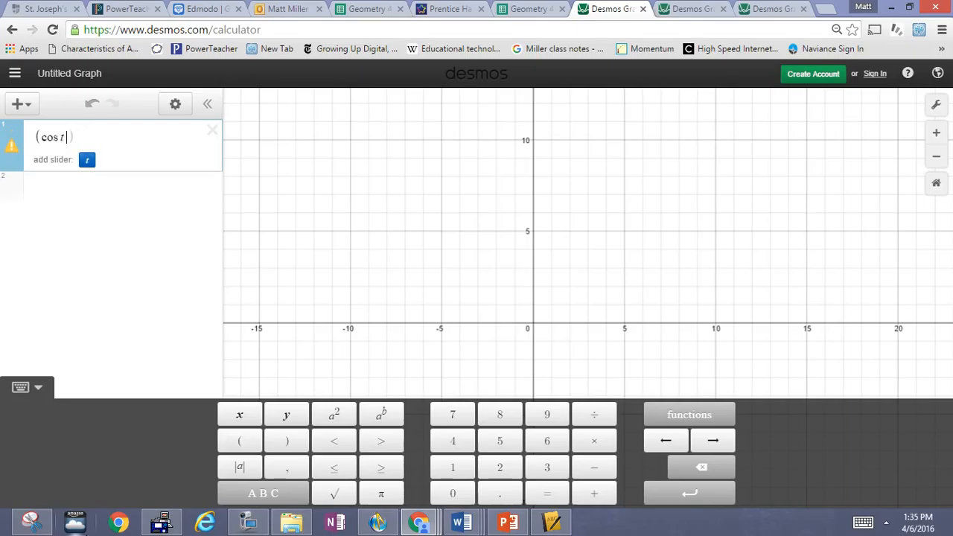
type(", ")
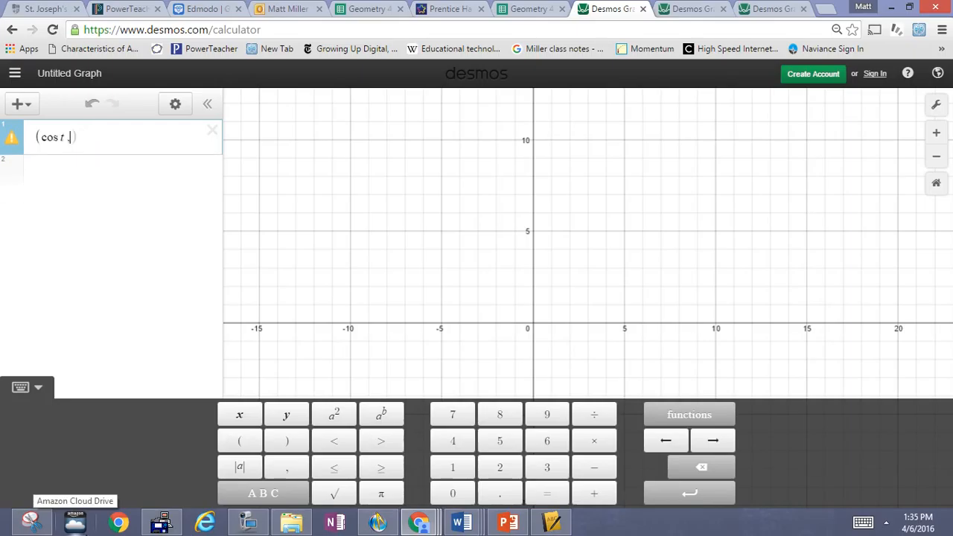
type("sin t")
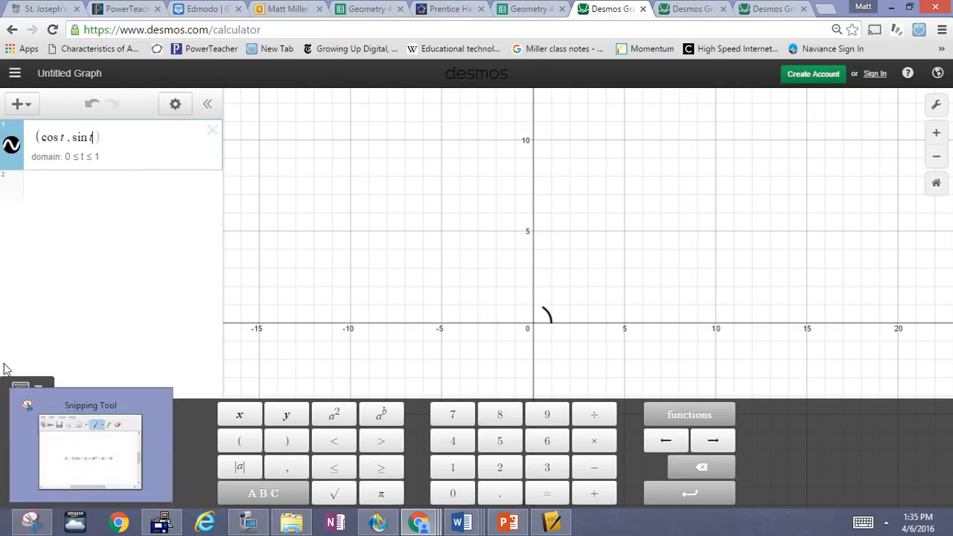
- Set the curve's t range to 0 ≤ t ≤ 6.28, then zoom in and centre the full unit circle
left_click(86, 157)
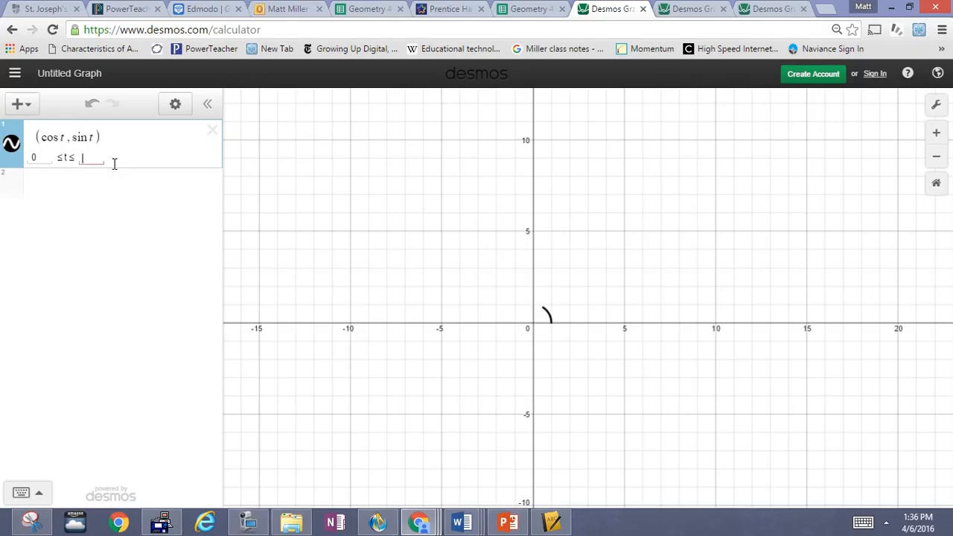
type("6.28")
left_click(139, 140)
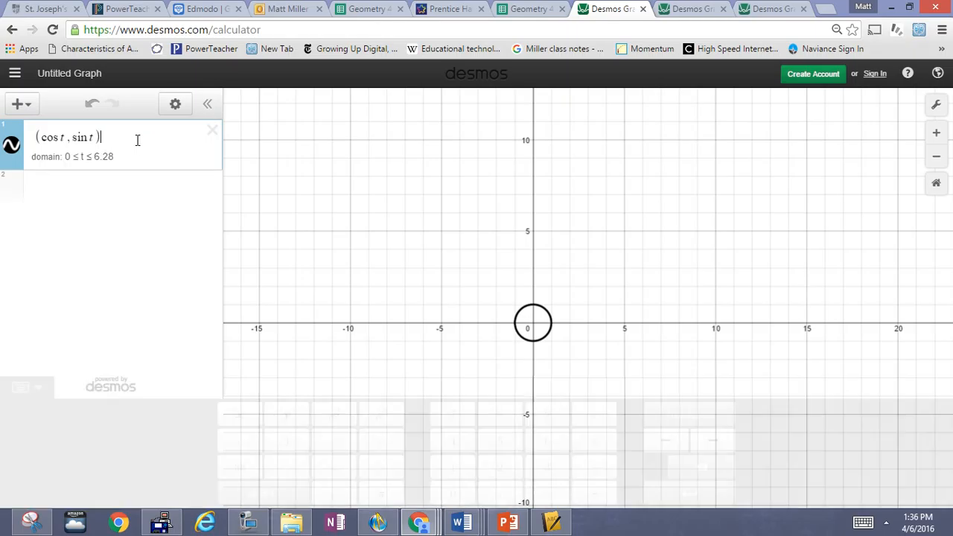
left_click(935, 134)
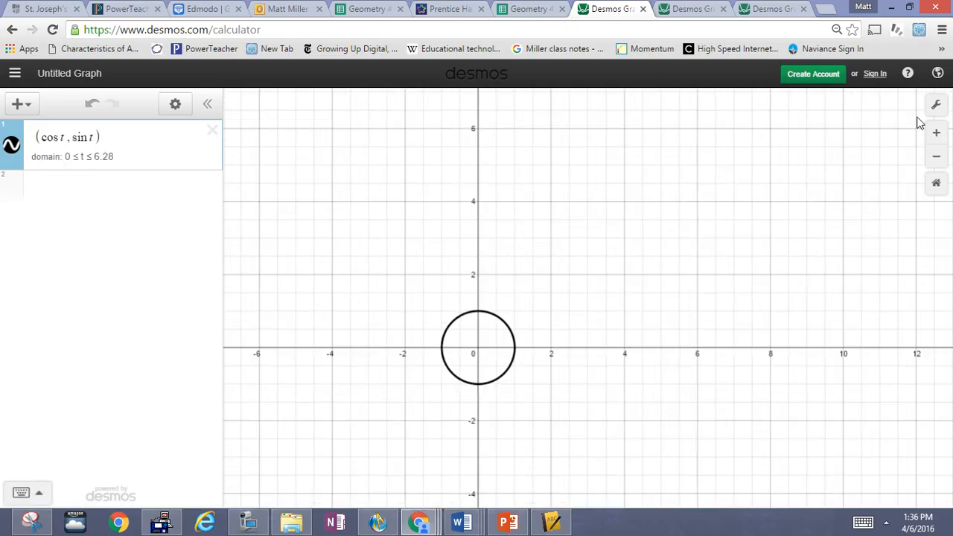
left_click(935, 132)
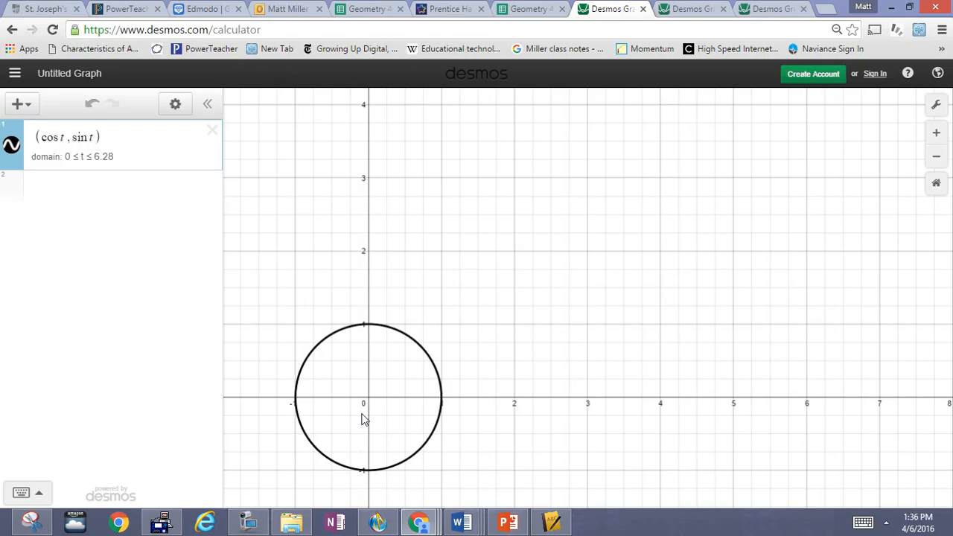
left_click_drag(361, 419, 573, 328)
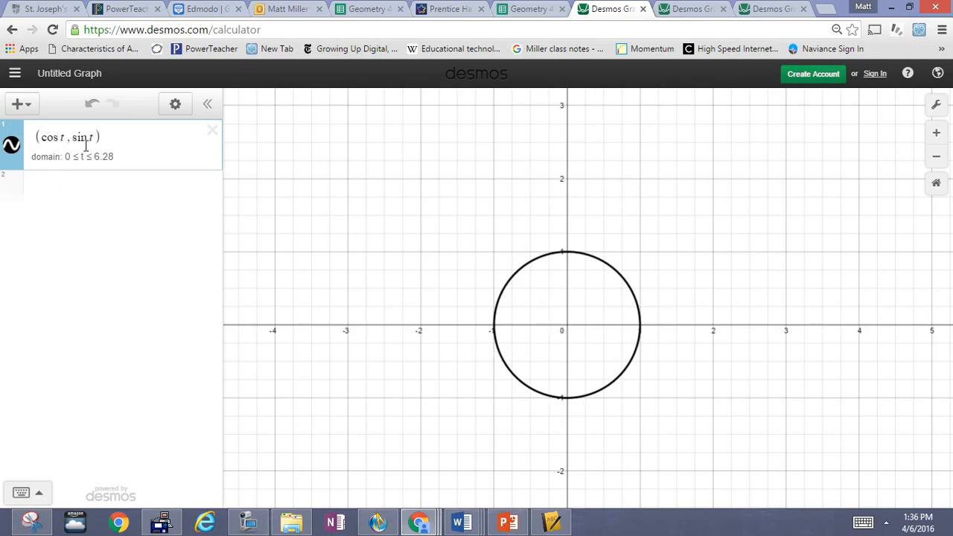
- Duplicate the curve as the point (cos a, sin a) and give slider a the range 0 to 6.28
left_click(176, 107)
left_click(174, 138)
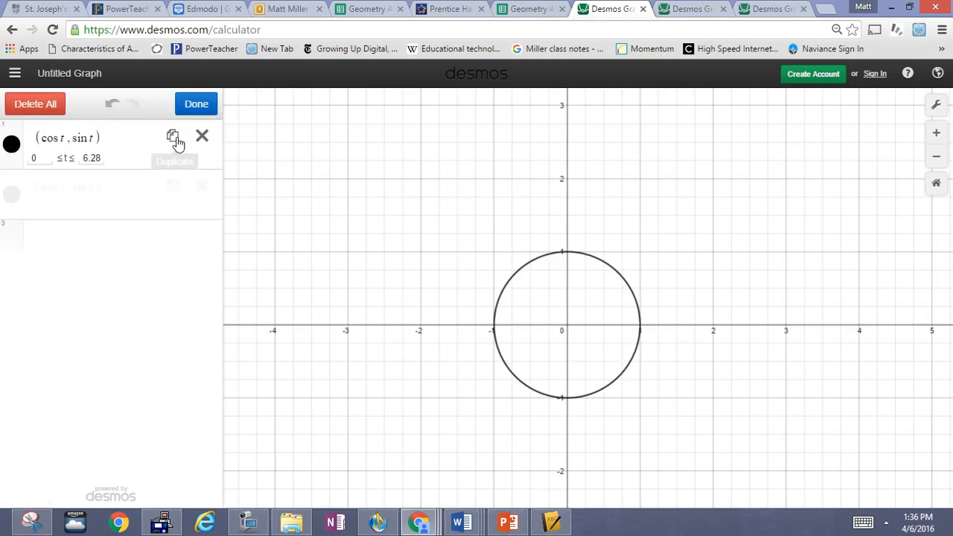
left_click(63, 190)
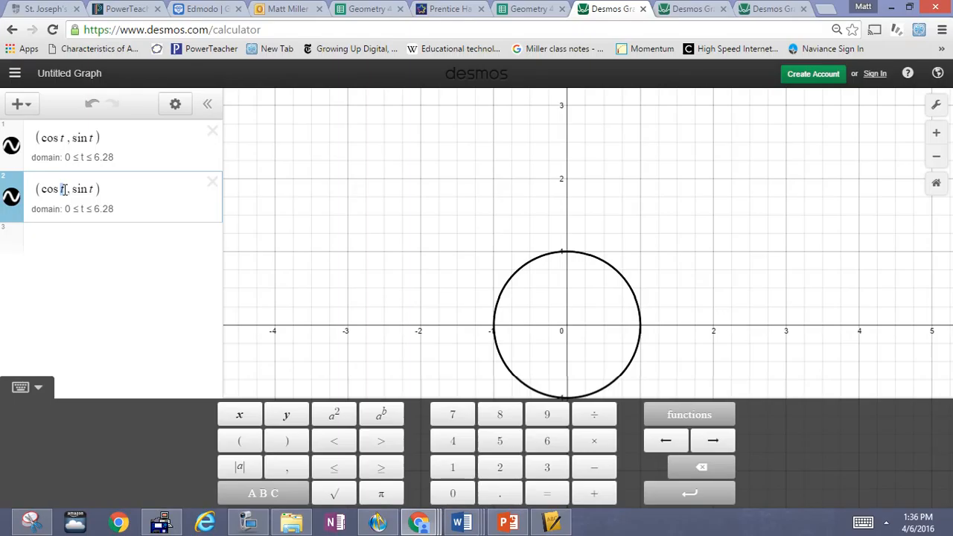
type("a")
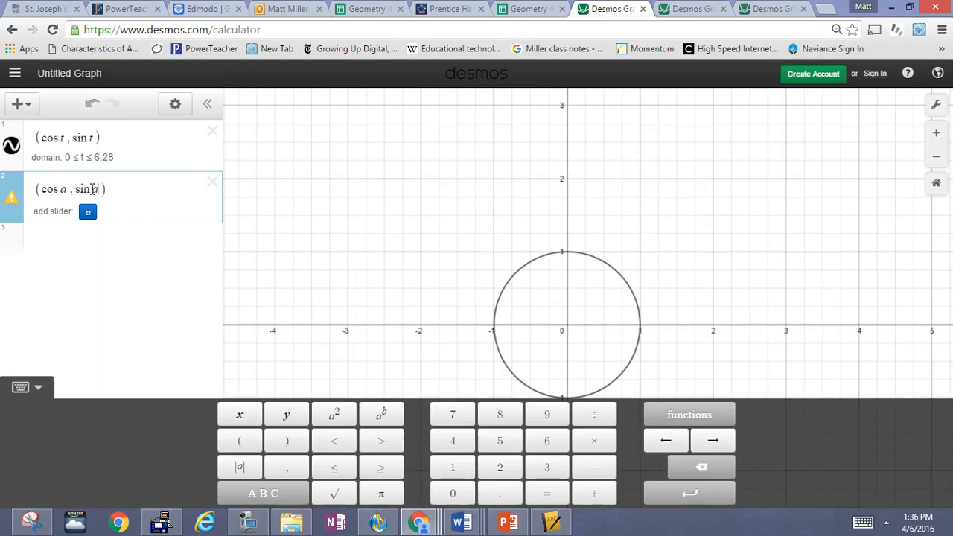
left_click(88, 214)
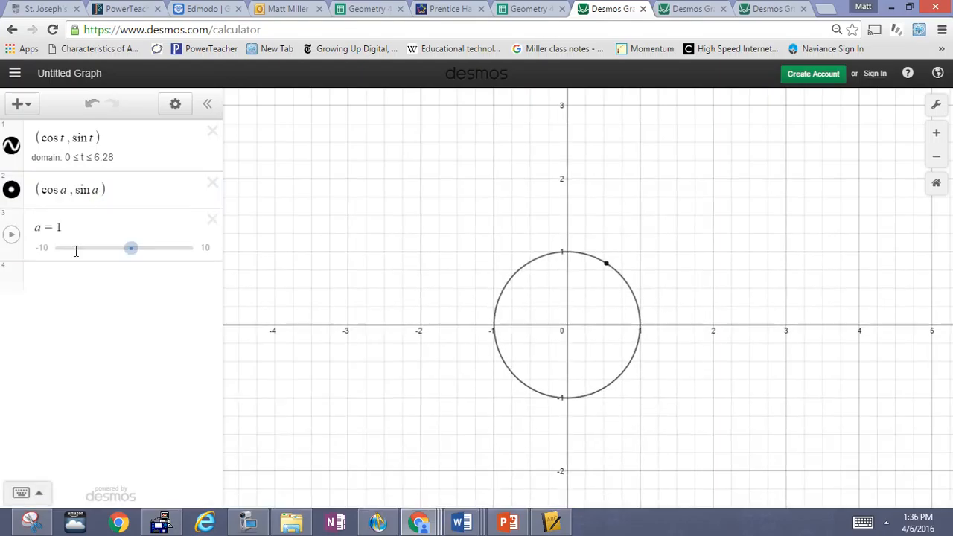
left_click(42, 250)
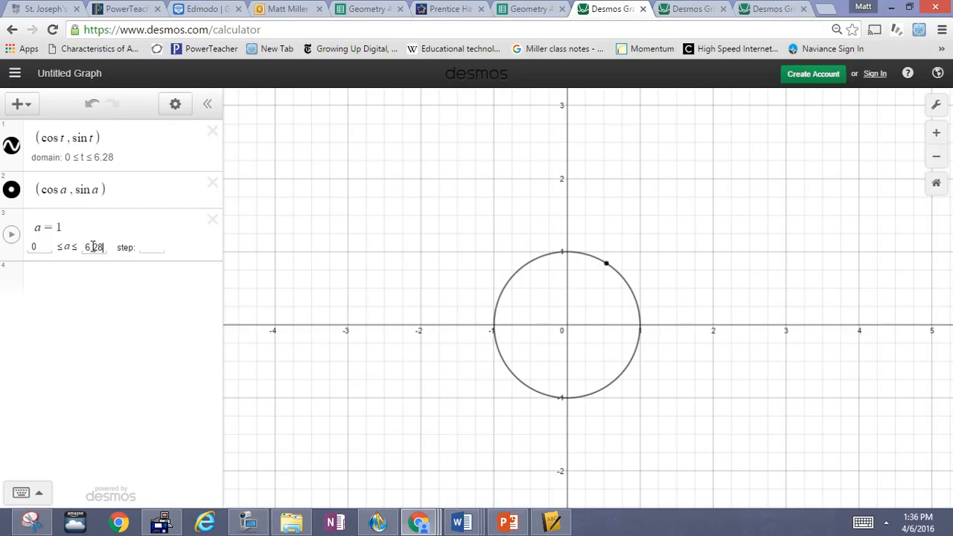
left_click(134, 247)
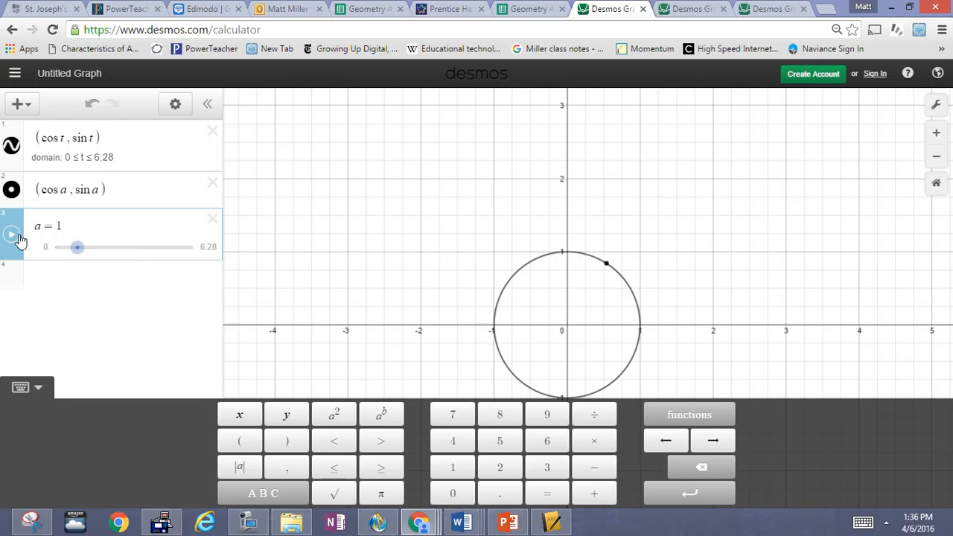
- Restyle the unit circle as a dashed green line
left_click(12, 147)
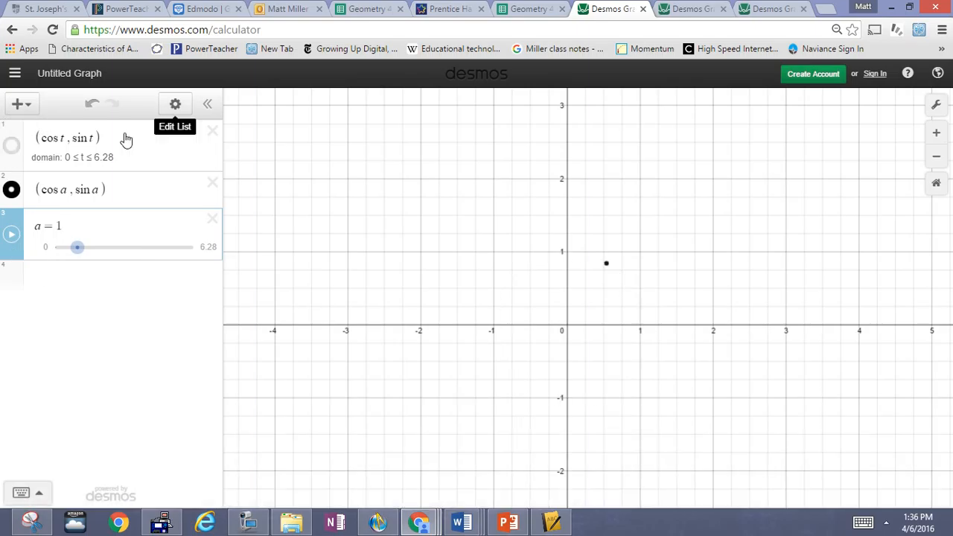
left_click(11, 153)
left_click(175, 104)
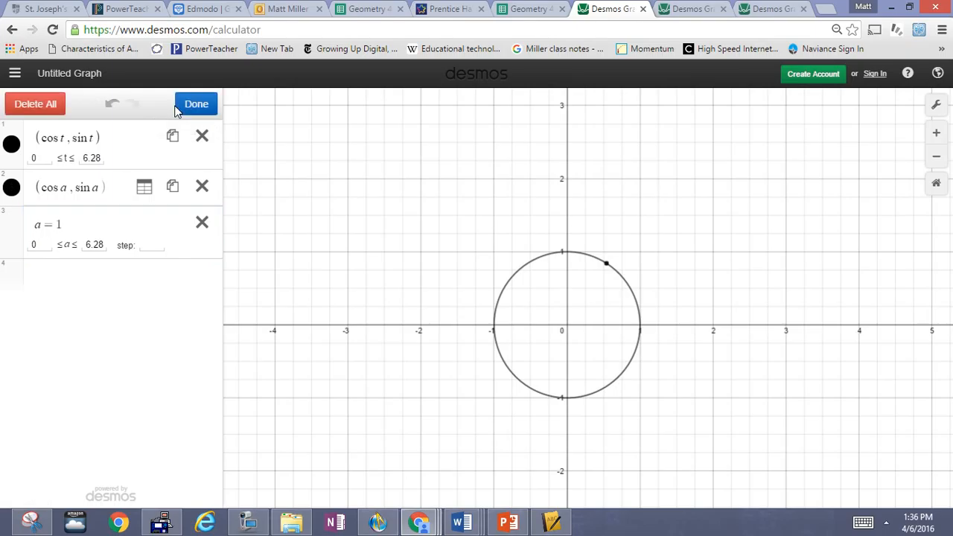
left_click(18, 147)
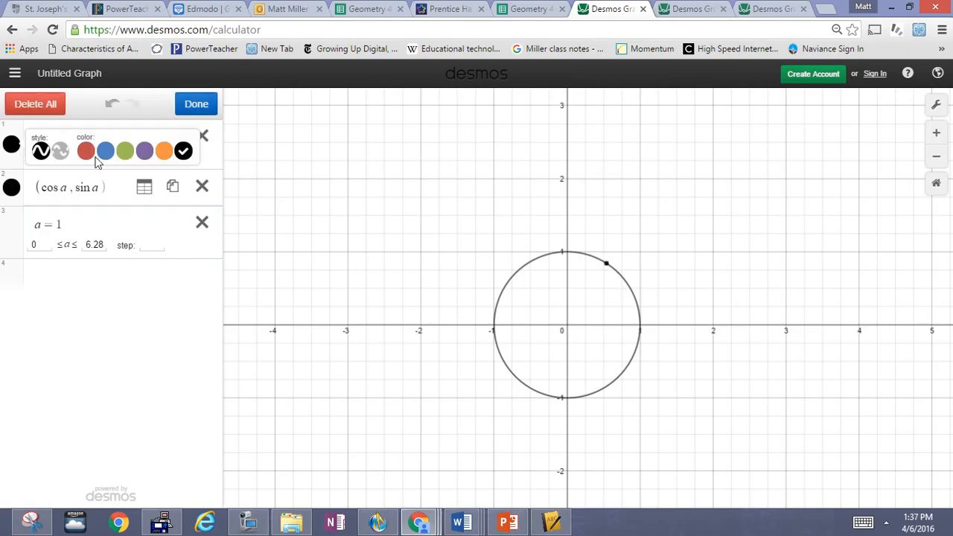
left_click(60, 151)
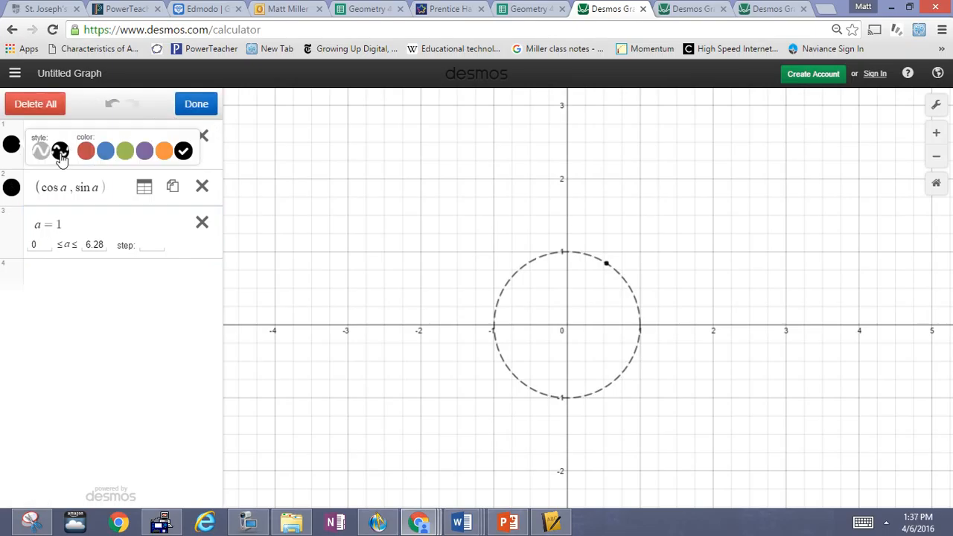
left_click(125, 153)
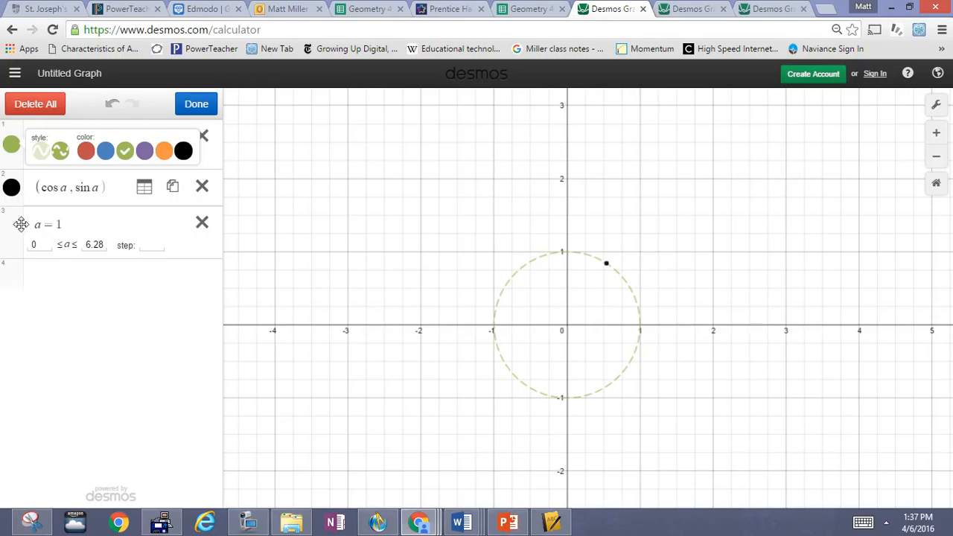
left_click(145, 224)
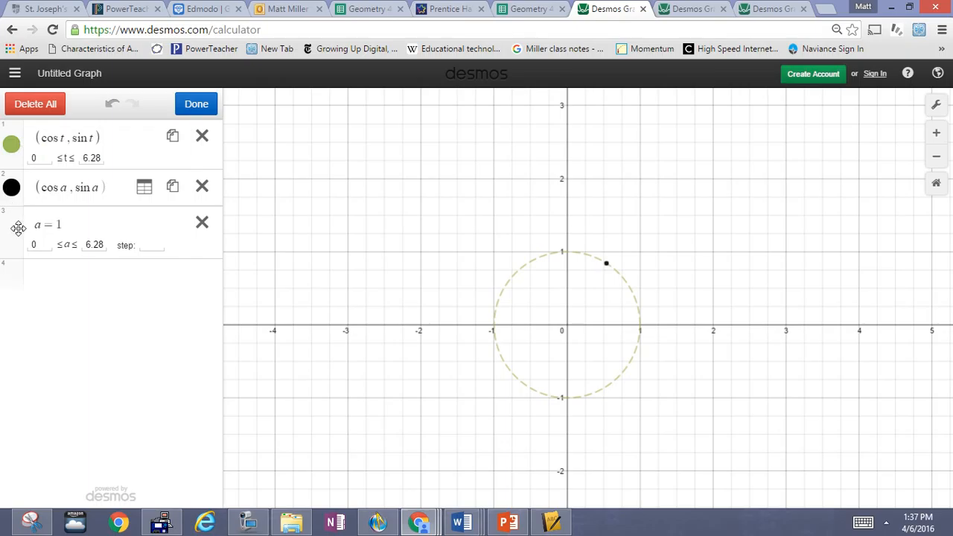
left_click_drag(18, 228, 14, 228)
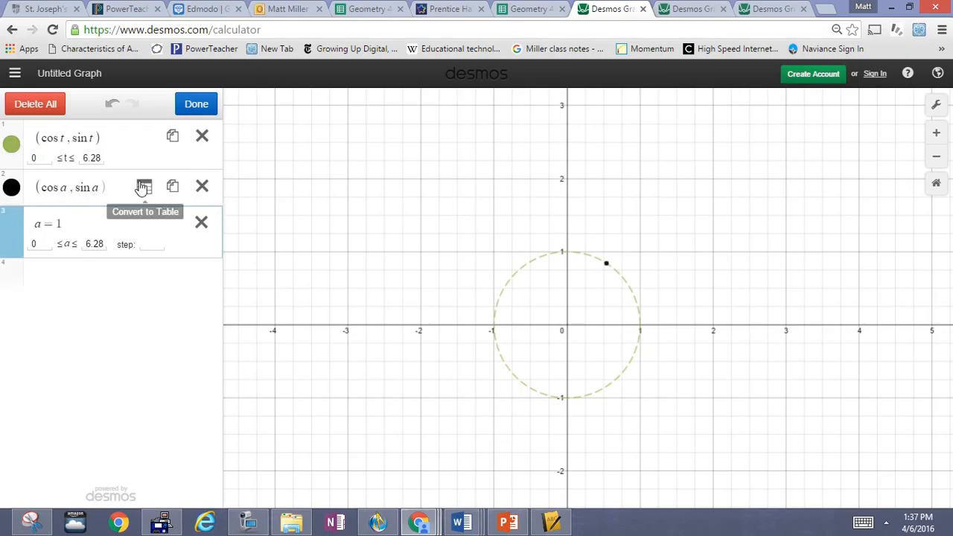
left_click(196, 103)
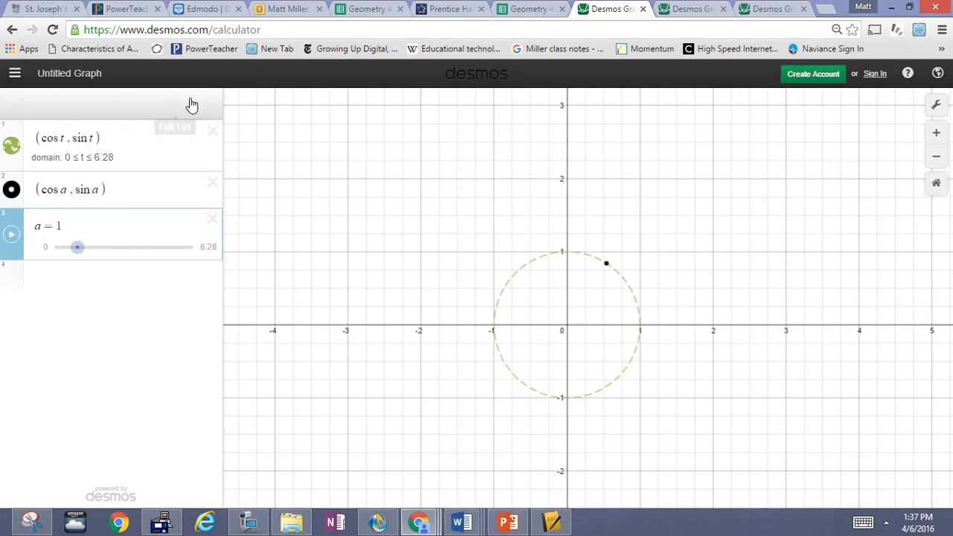
- Play slider a so the point circles the dashed green unit circle, checking it with the circle hidden
left_click(10, 239)
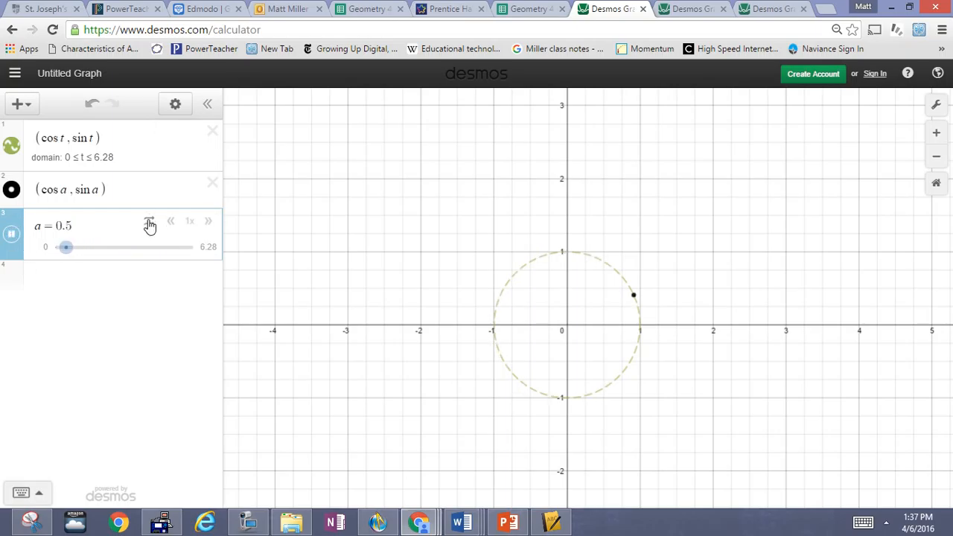
left_click(13, 148)
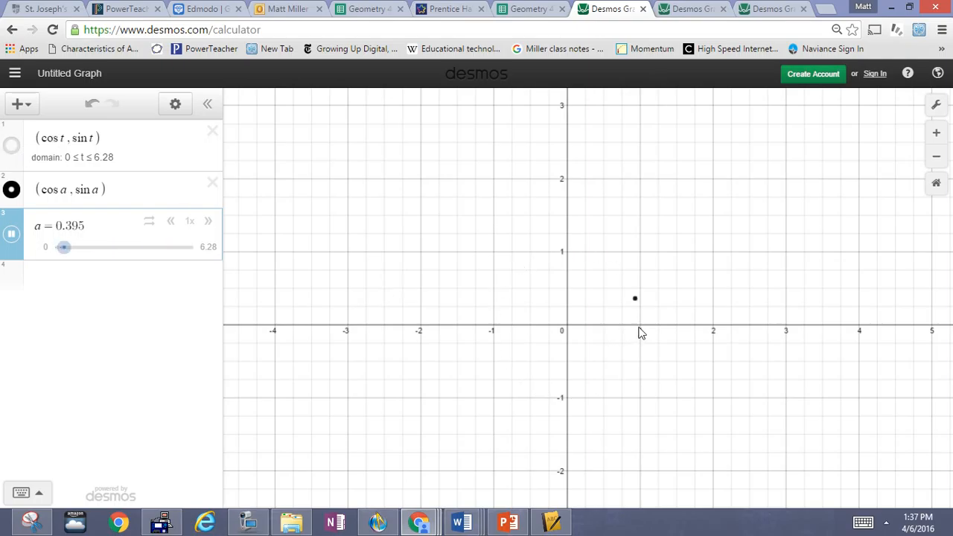
left_click(12, 237)
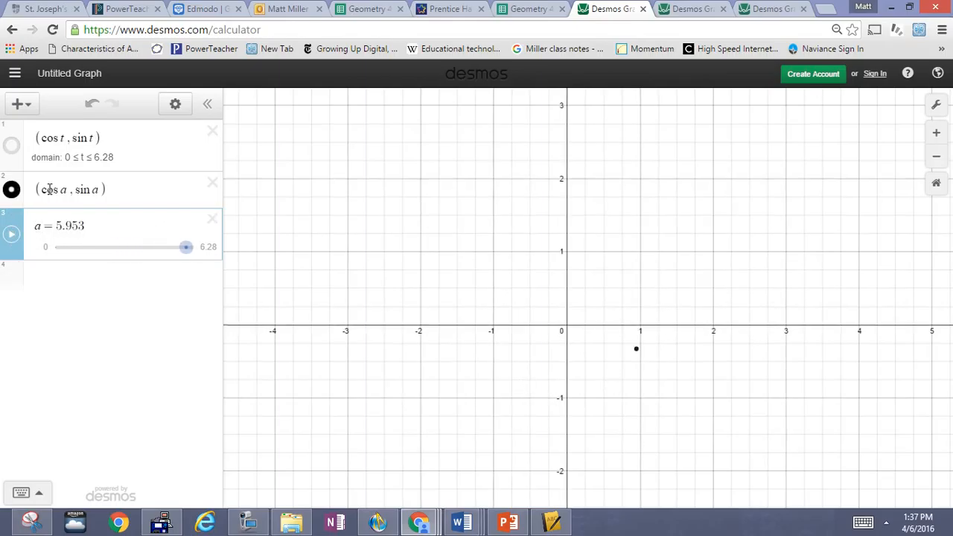
left_click(13, 148)
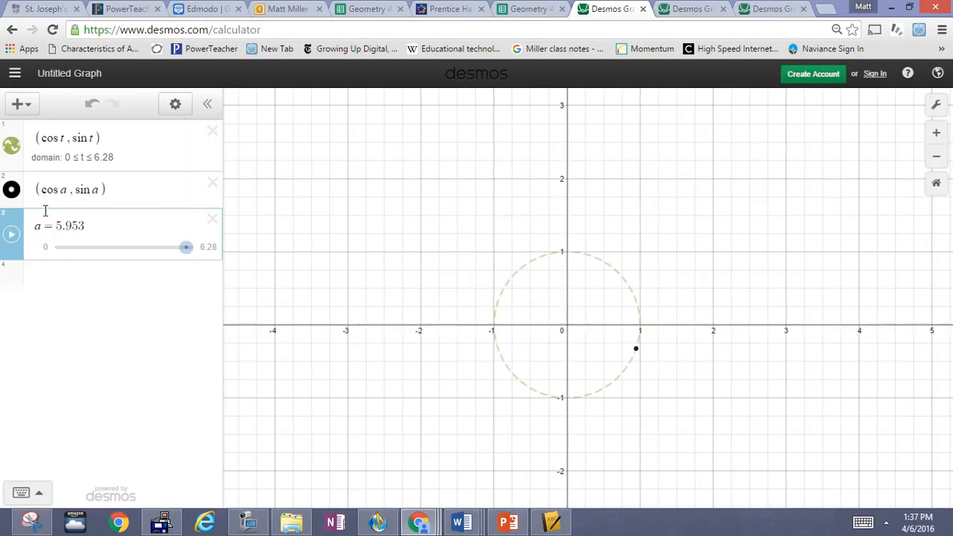
left_click(13, 236)
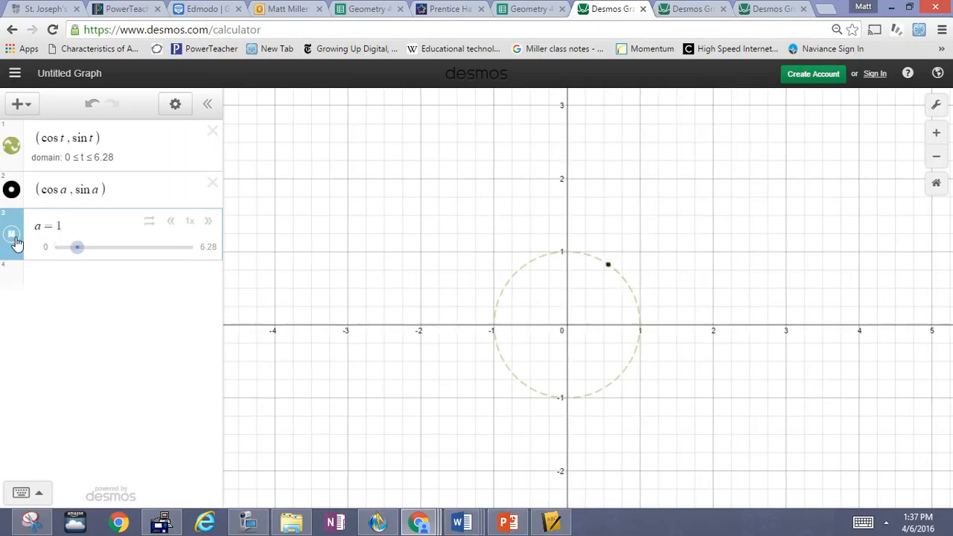
left_click(52, 189)
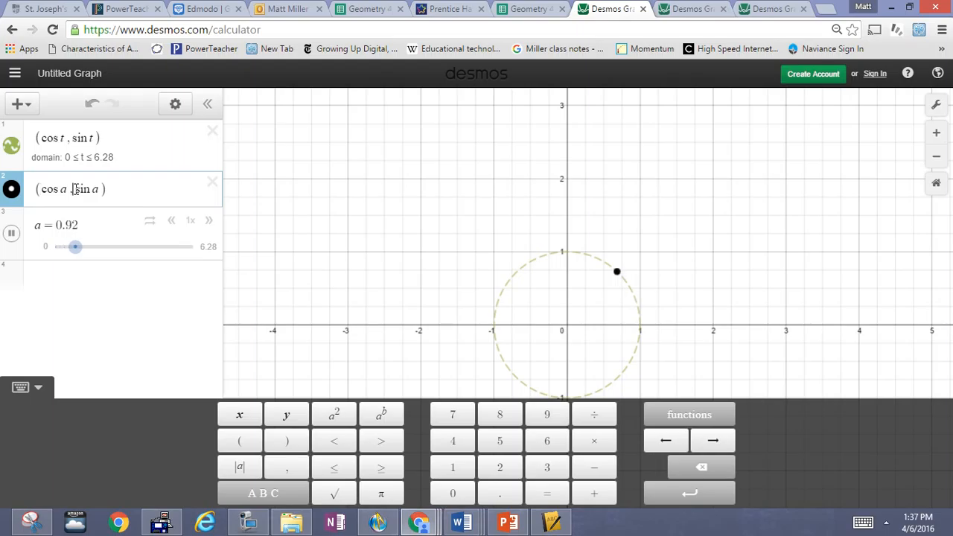
- Edit the point to (3cos a, −sin a)
type("-")
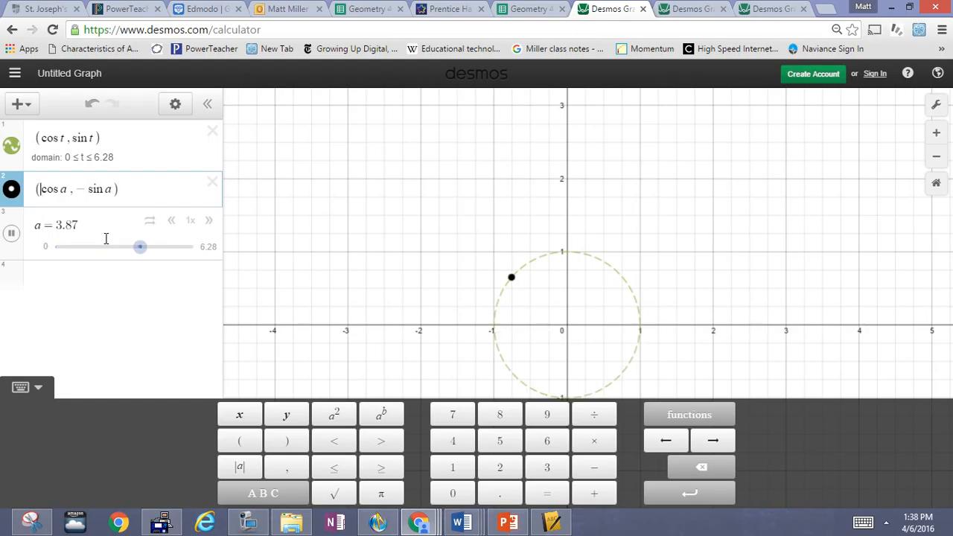
type("3")
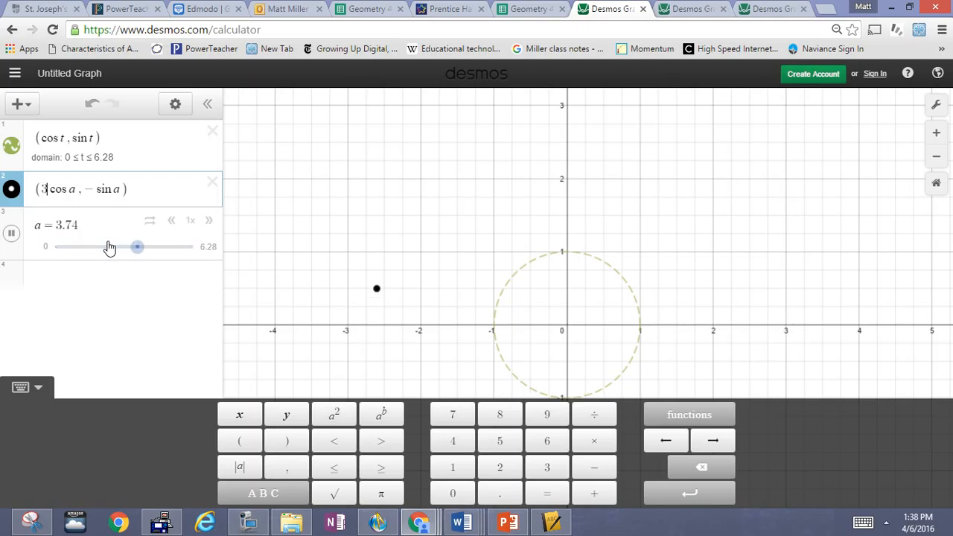
- Stretch the curve to (3cos t, sin t), making it an ellipse
left_click(45, 139)
type("3")
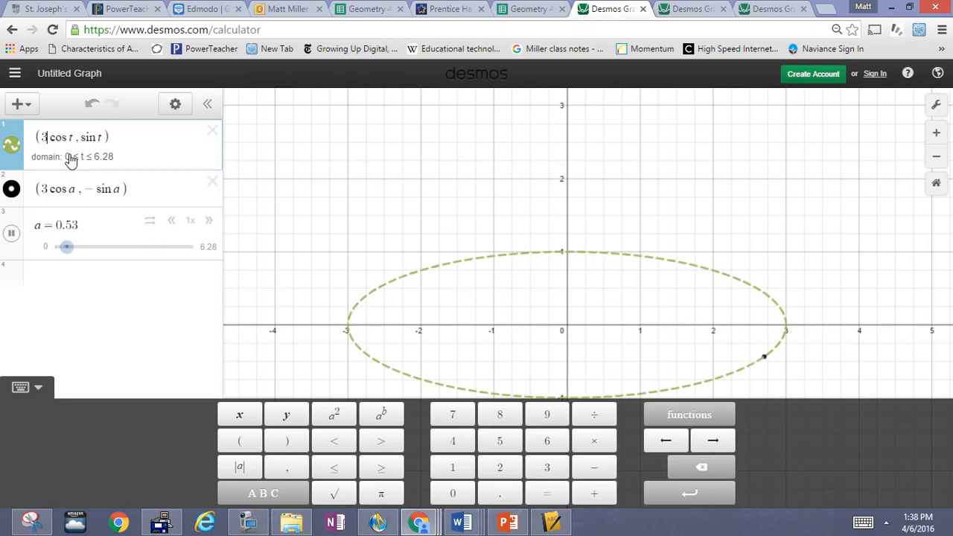
left_click(10, 144)
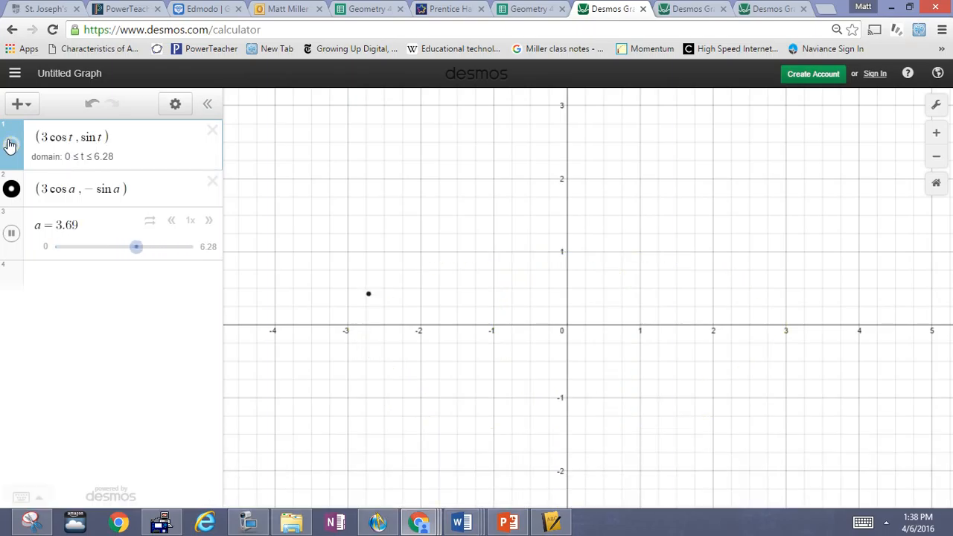
- Change the point to (3cos a, −sin 2a) and place the curve row below it
left_click(115, 191)
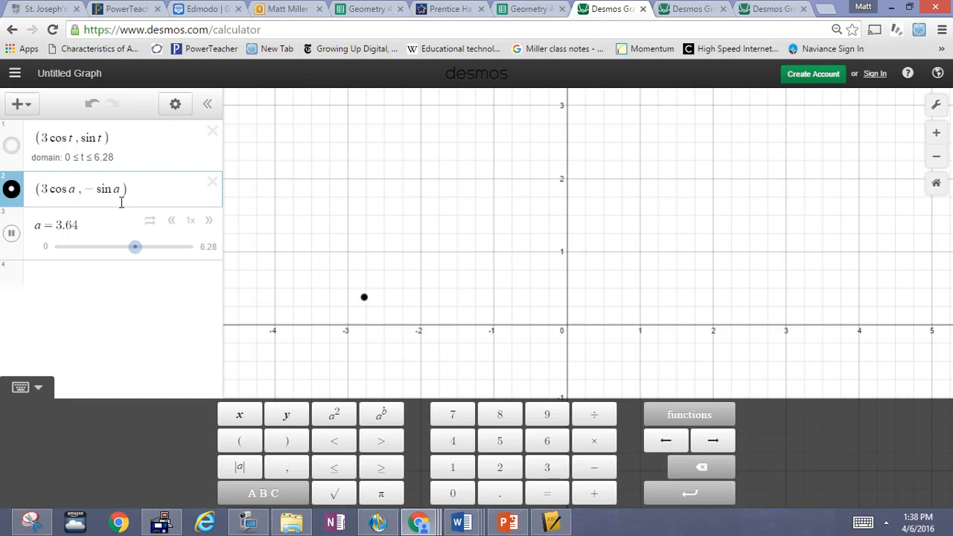
type("2")
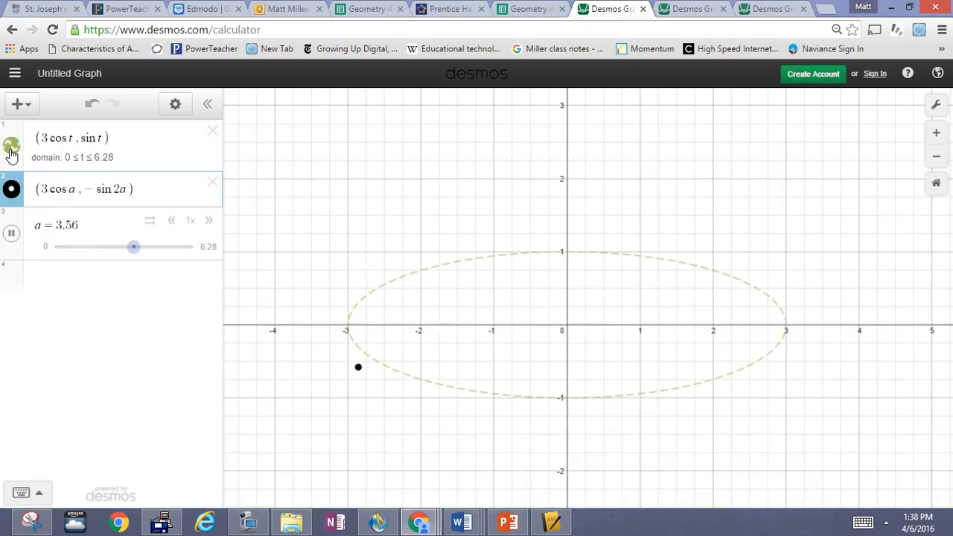
left_click_drag(11, 153, 78, 183)
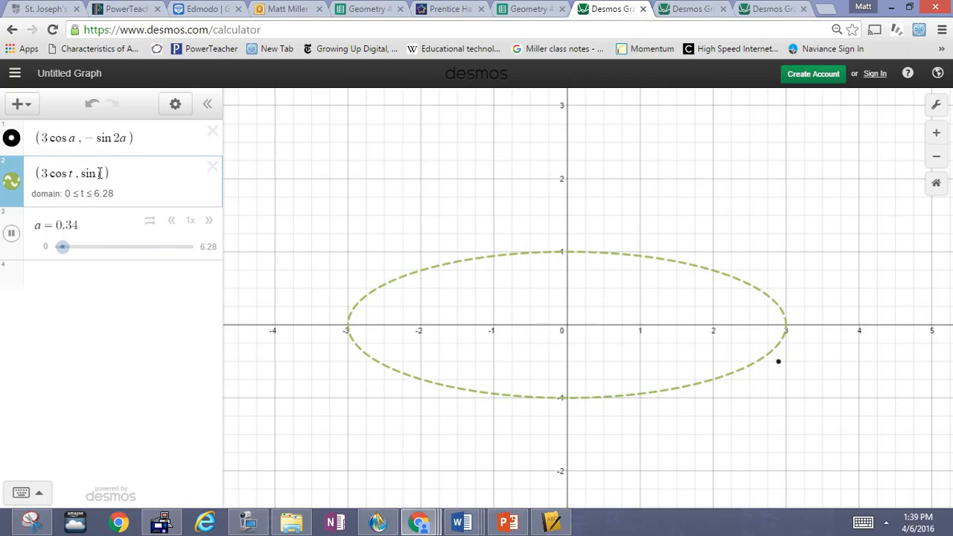
- Insert 2 into the curve's sine term, making it the figure-eight (3cos t, sin 2t)
left_click(97, 173)
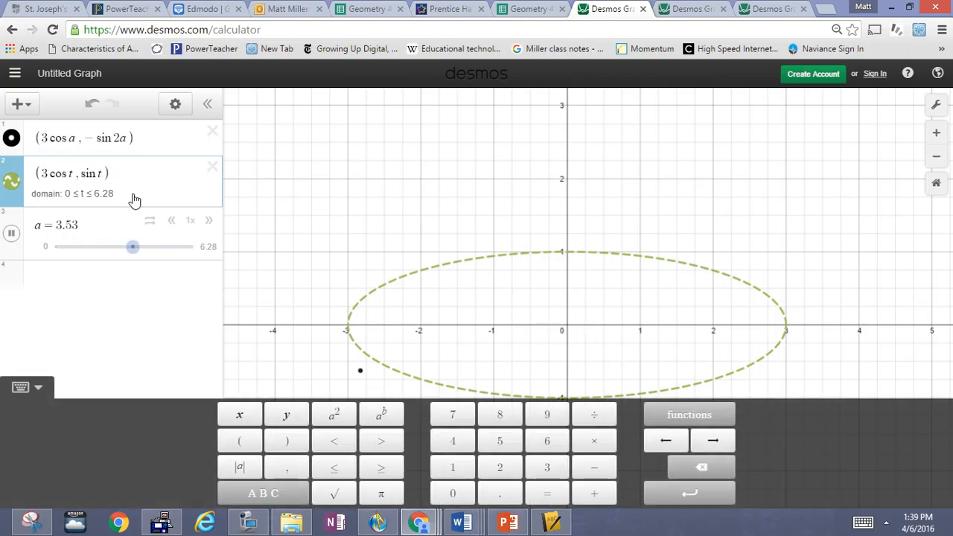
type("2")
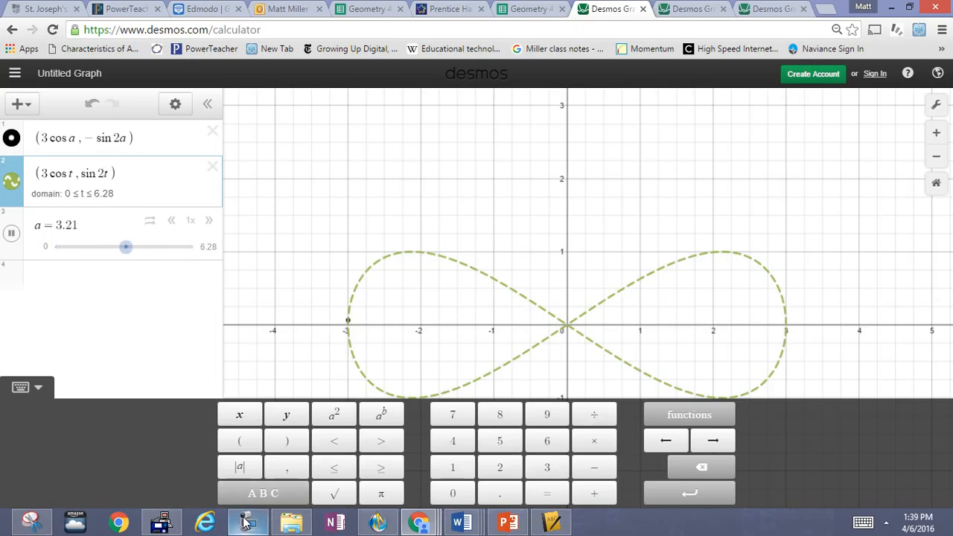
mouse_move(246, 525)
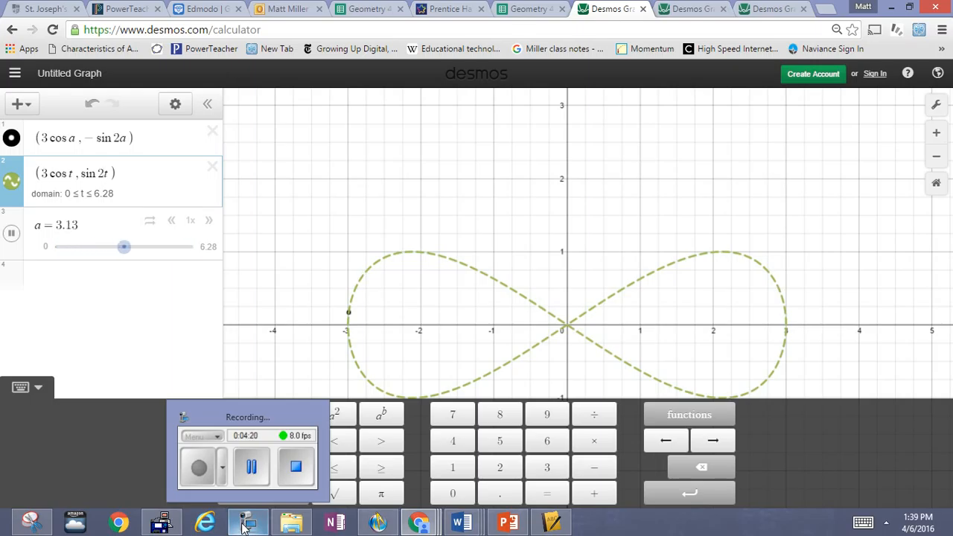
- Toggle visibilities, leaving the figure-eight hidden and the point (3cos a, −sin 2a) visible
left_click(12, 140)
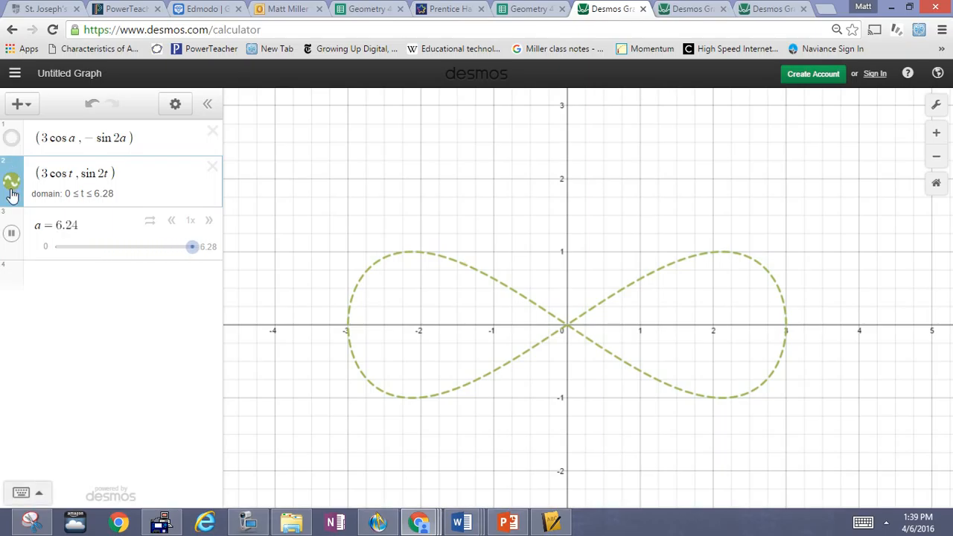
left_click(12, 140)
left_click(12, 184)
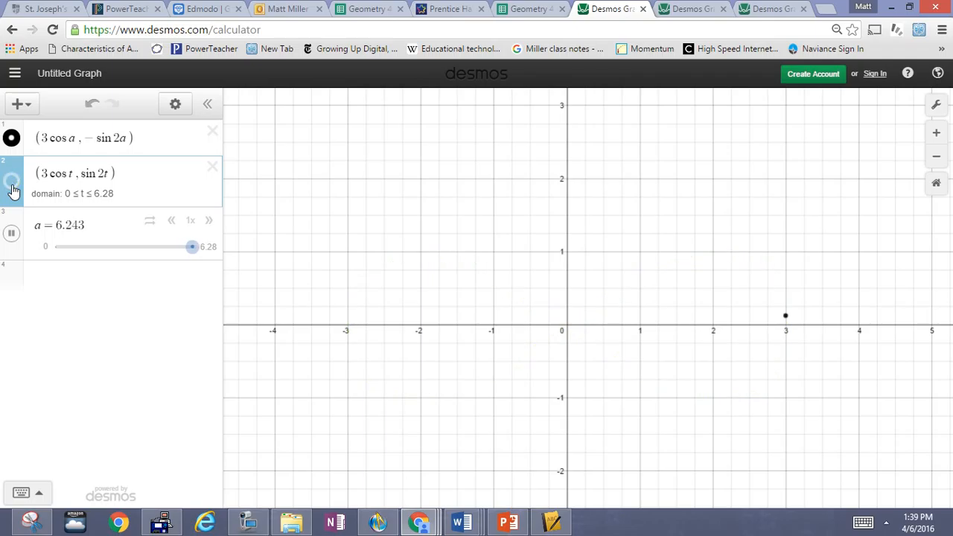
left_click(12, 185)
left_click(12, 188)
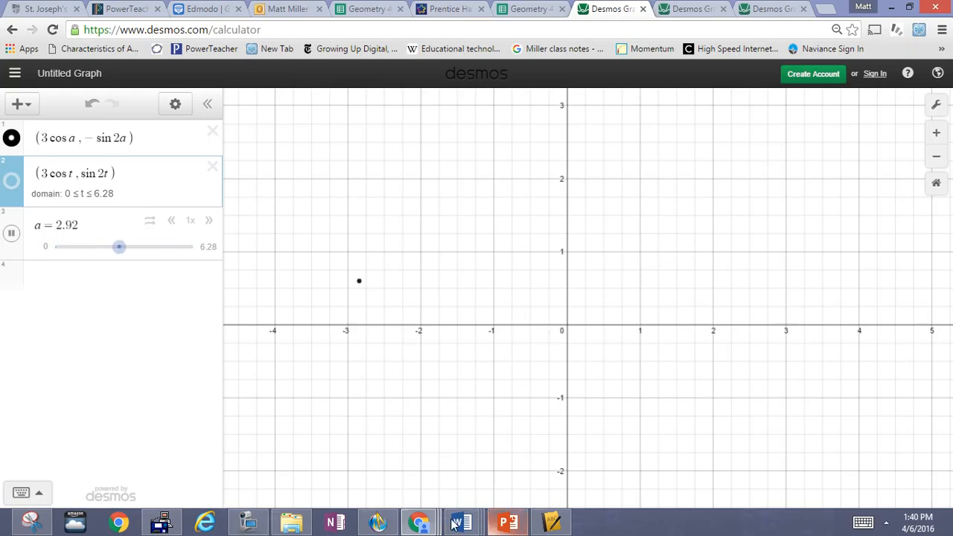
left_click(249, 524)
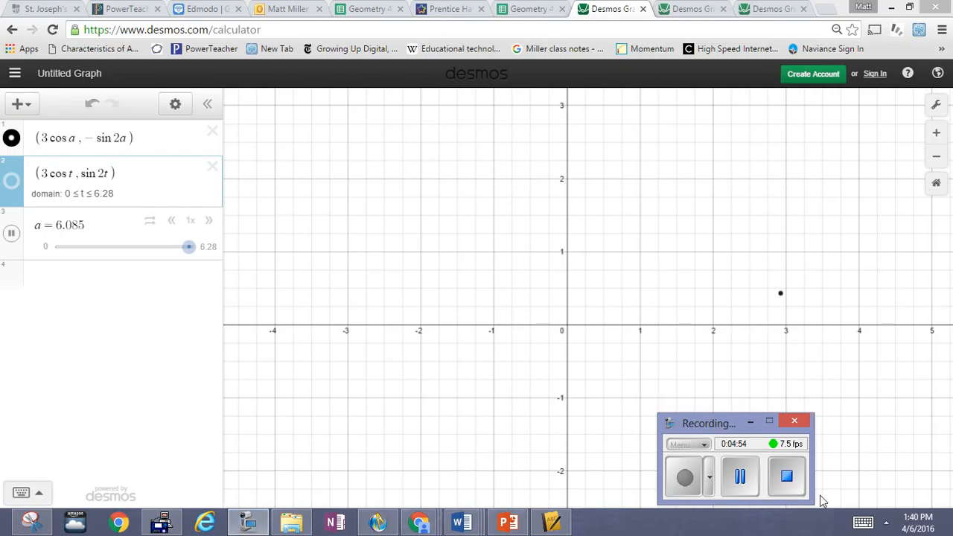